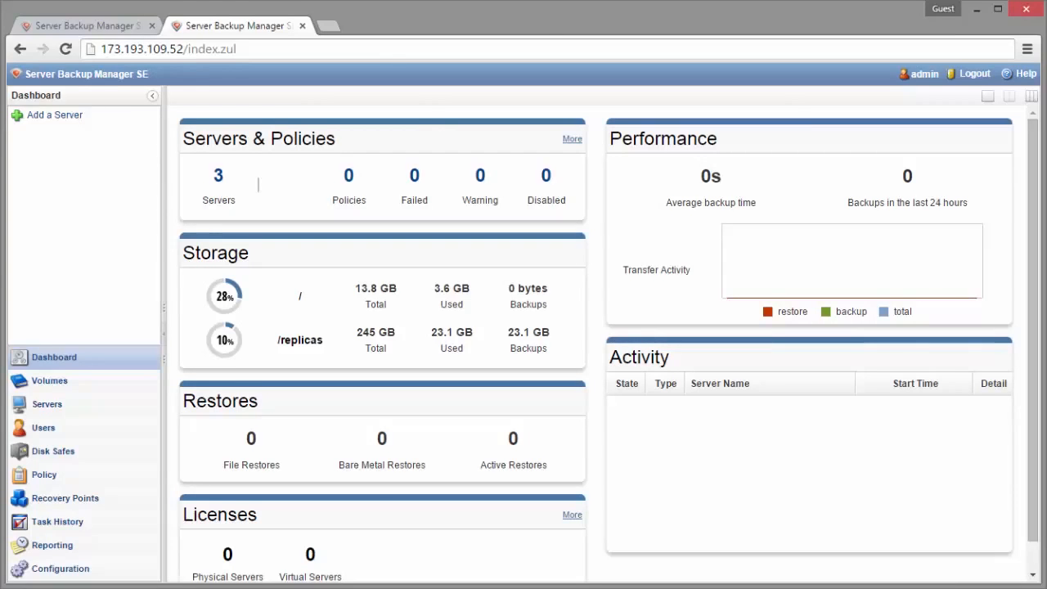
# Step: Open the Remote Replication Options in the configuration of the replica manager at 173.193.109.52
pyautogui.click(63, 572)
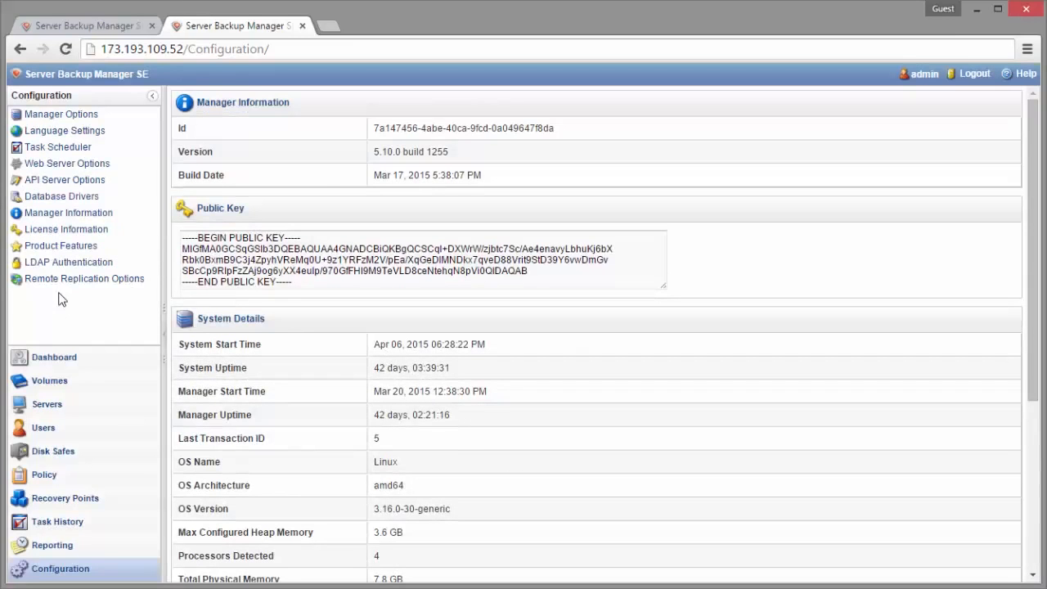
pyautogui.click(98, 282)
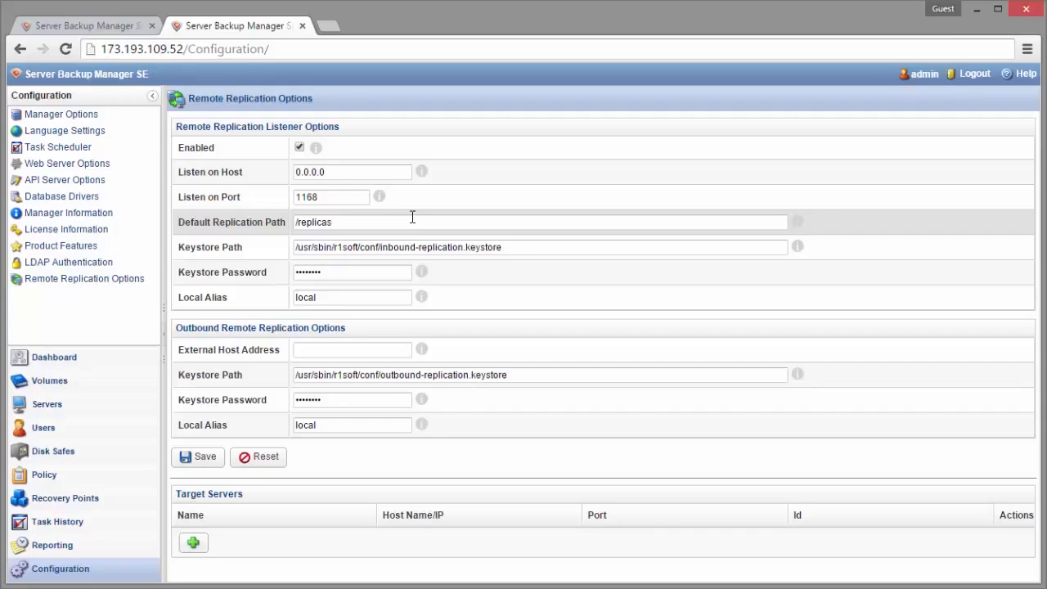
# Step: On the 184.173.23.139 manager, open the Remote Replication Options, view the form for adding a target server, and close it without saving
pyautogui.click(92, 29)
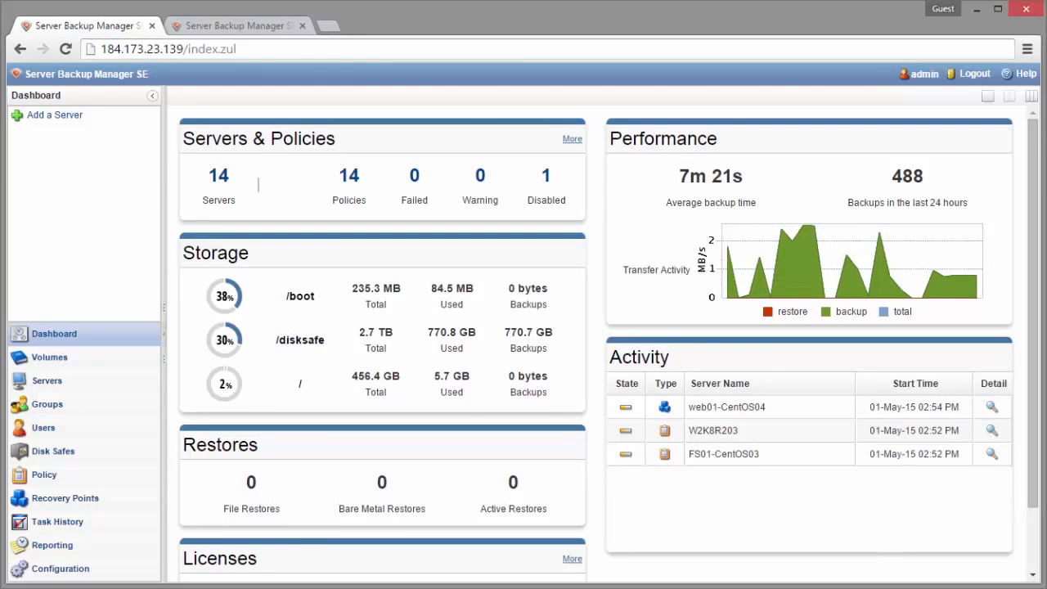
pyautogui.click(58, 577)
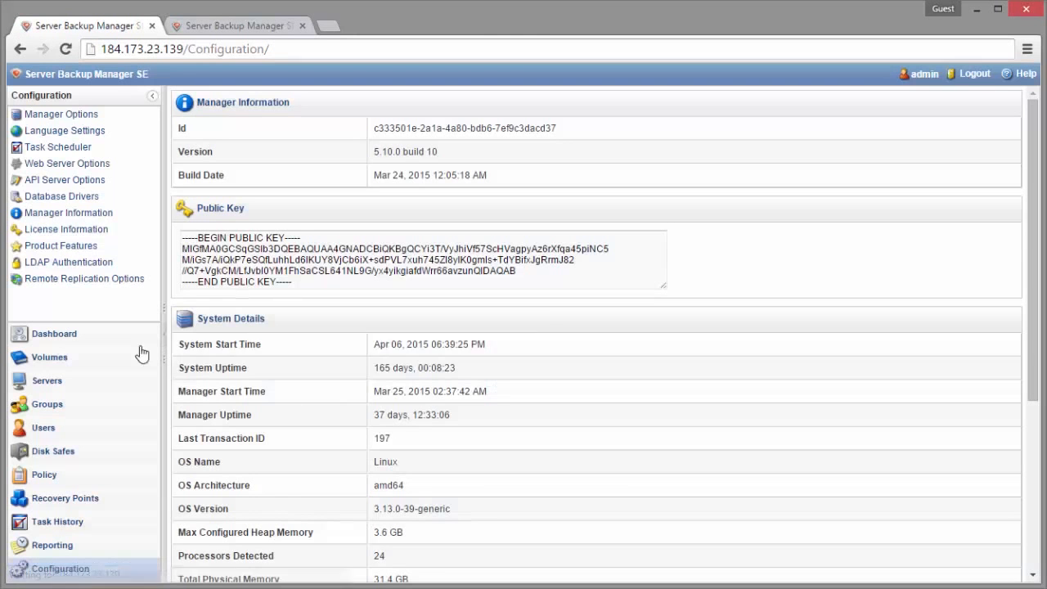
pyautogui.click(72, 279)
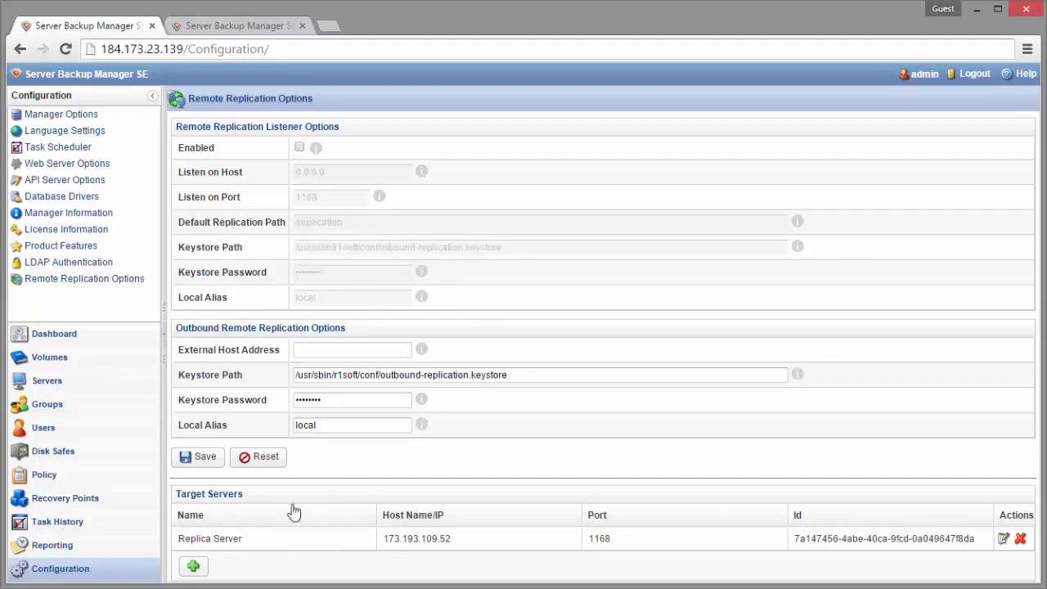
pyautogui.click(194, 566)
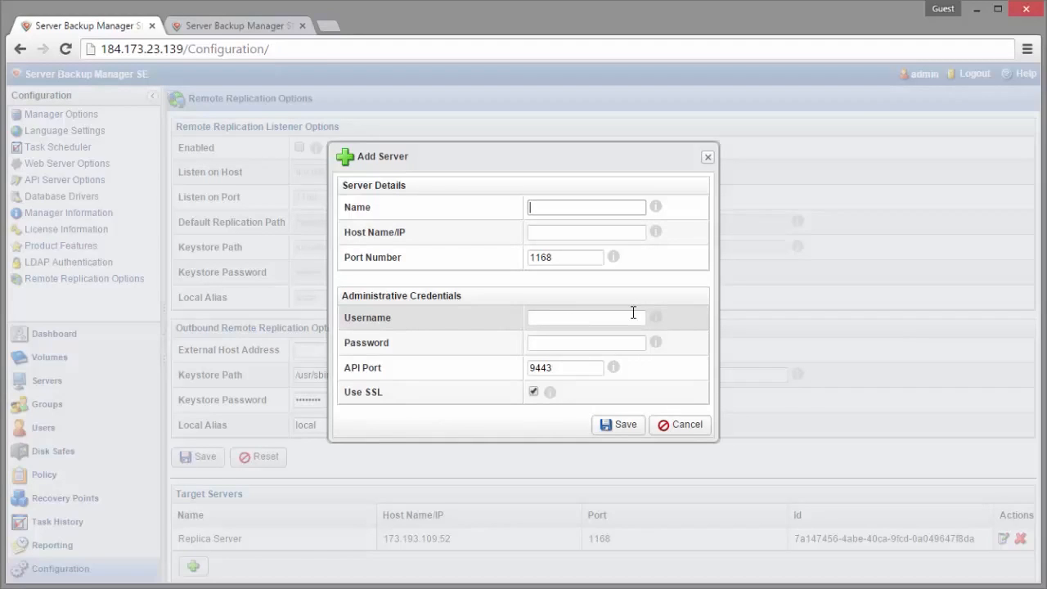
pyautogui.click(684, 423)
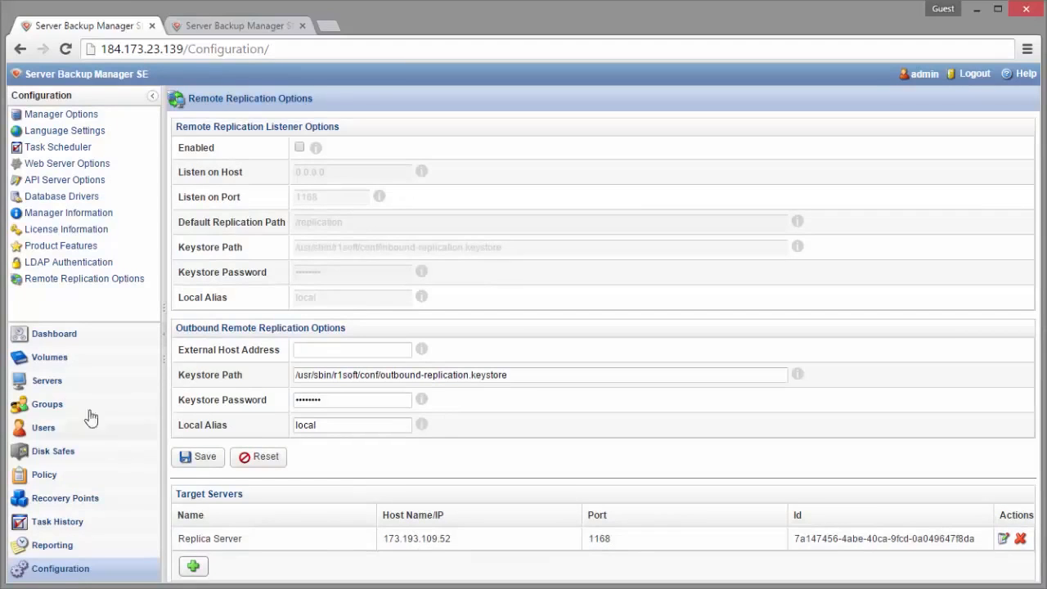
# Step: Review the Wayne Enterprises volume's replication settings, choosing Remote Replication as the type, and close the volume editor without saving
pyautogui.click(38, 365)
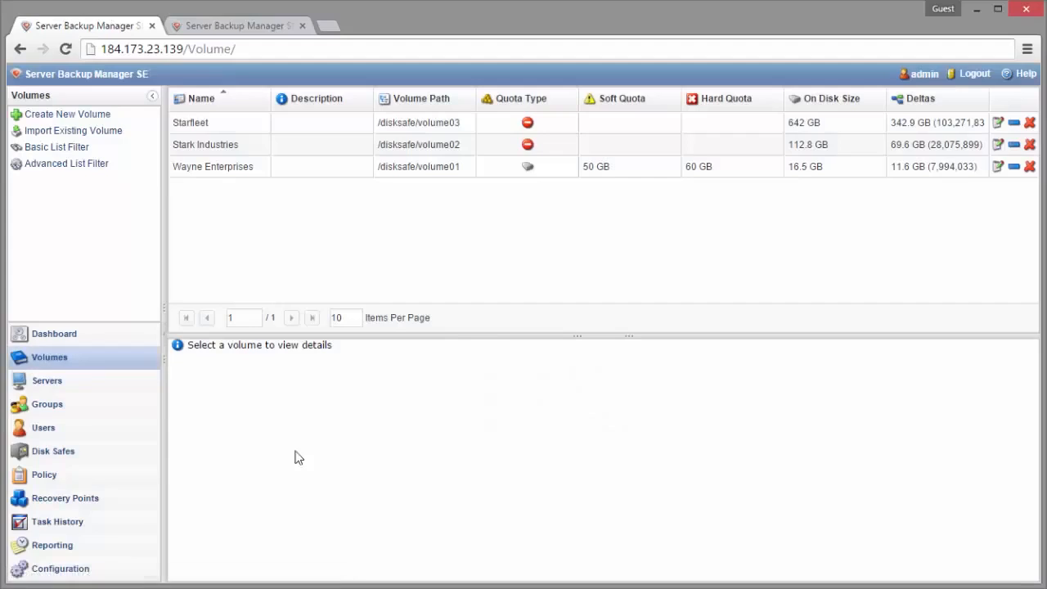
pyautogui.click(691, 166)
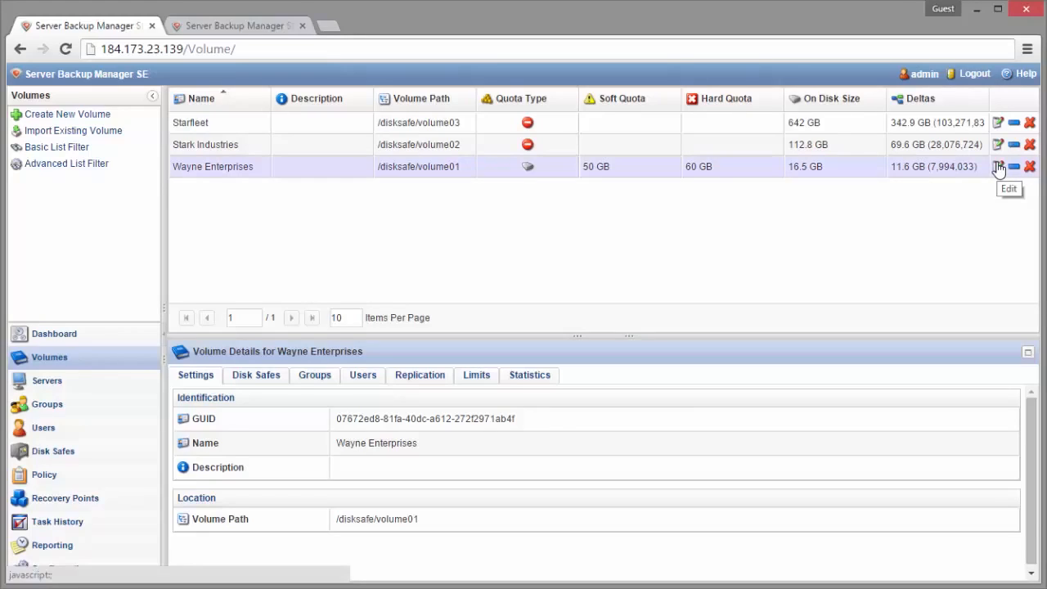
pyautogui.click(999, 168)
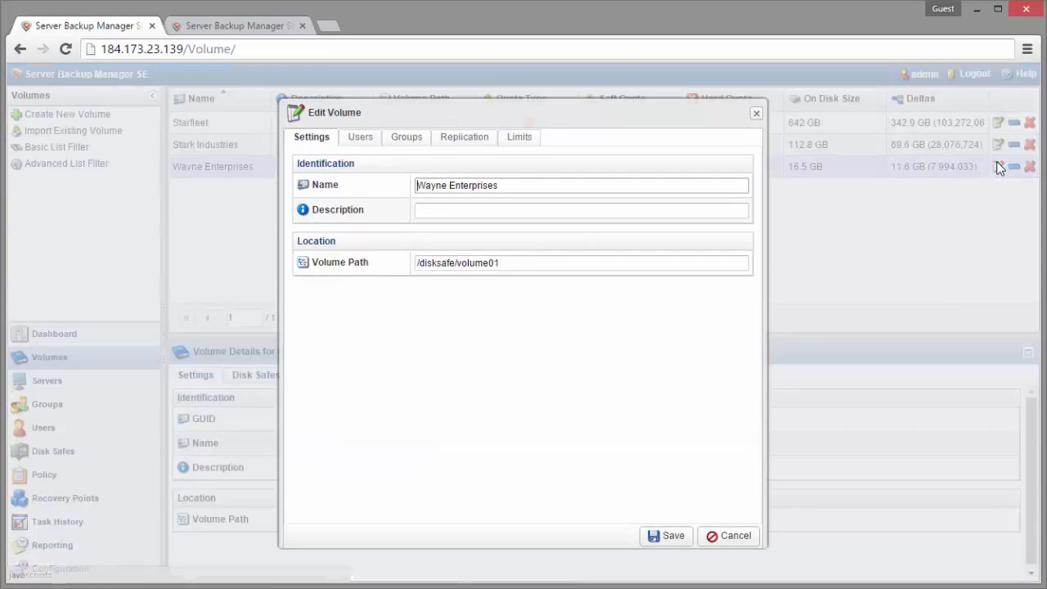
pyautogui.click(474, 139)
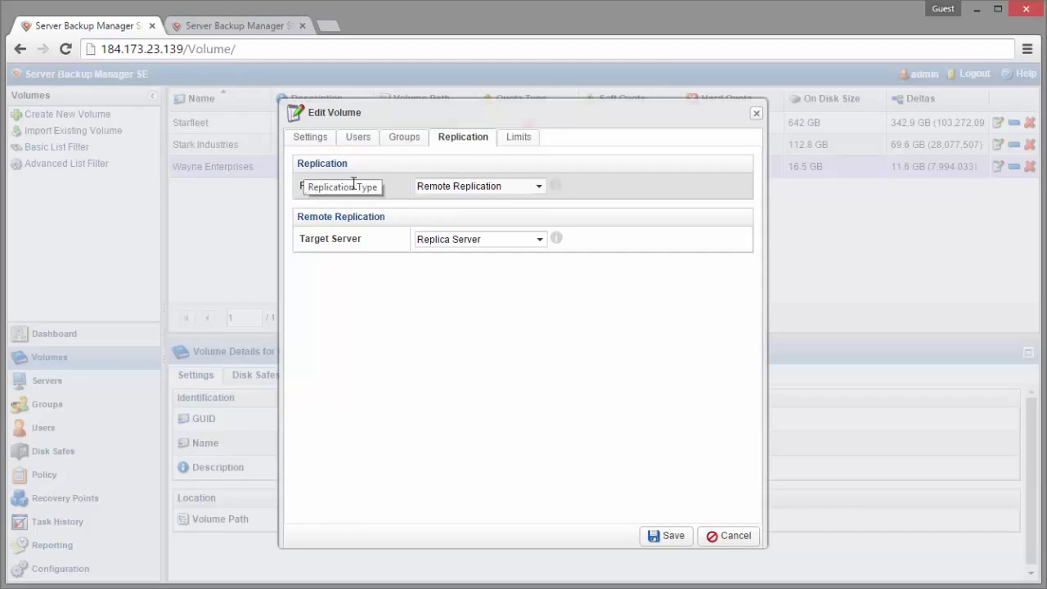
pyautogui.click(505, 186)
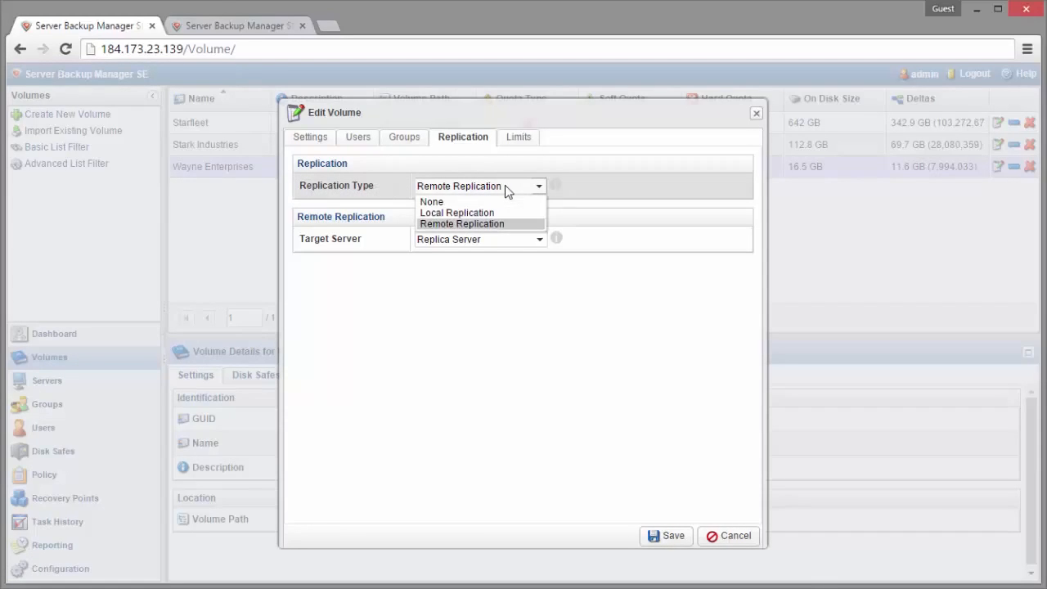
pyautogui.click(502, 224)
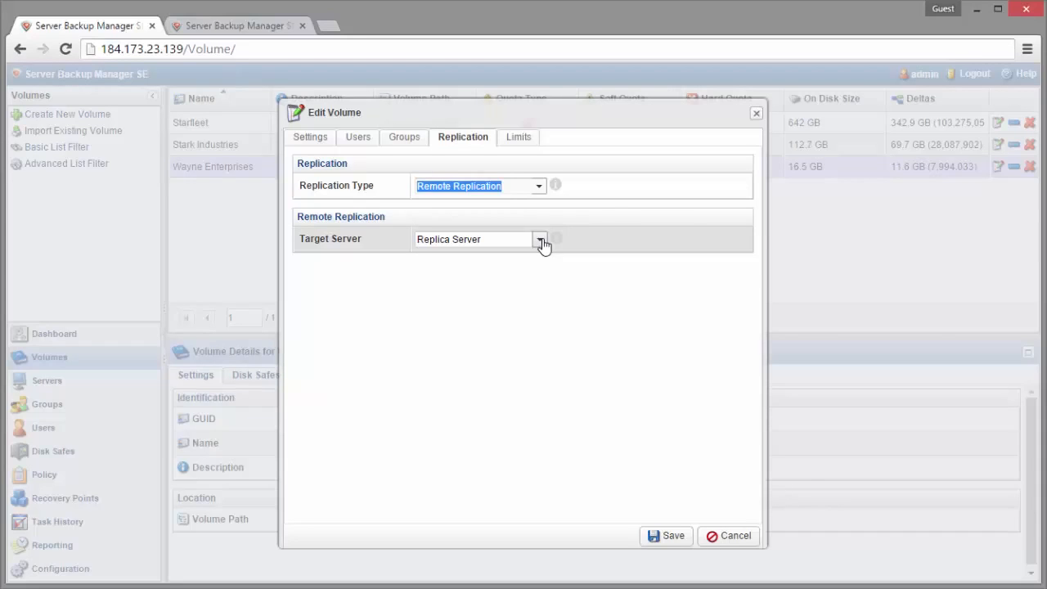
pyautogui.click(742, 539)
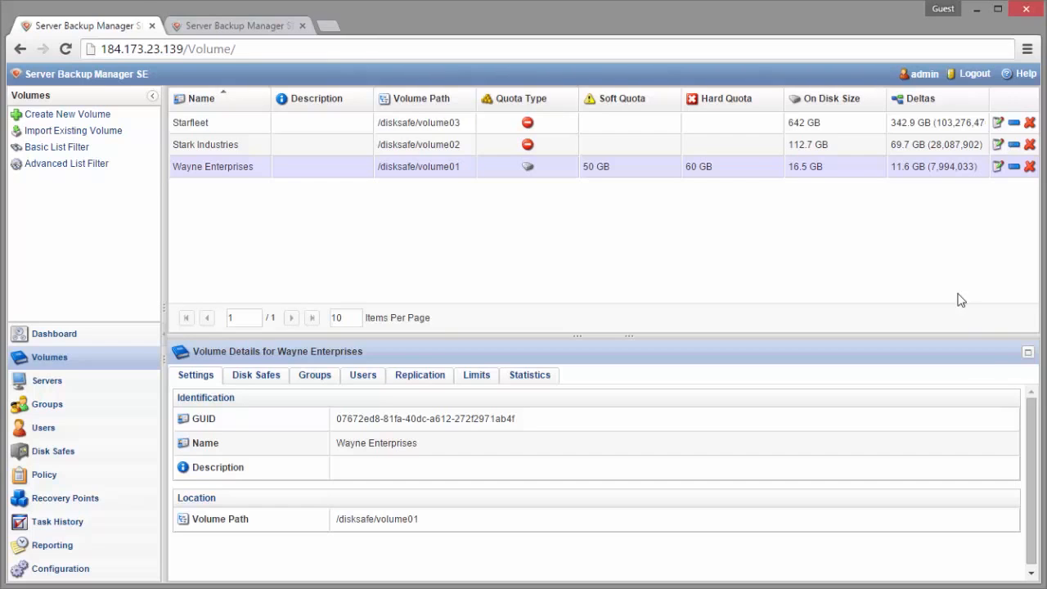
# Step: Open the "Ubuntu04 - Every 30 Minutes" policy for editing and view its data retention settings
pyautogui.click(39, 476)
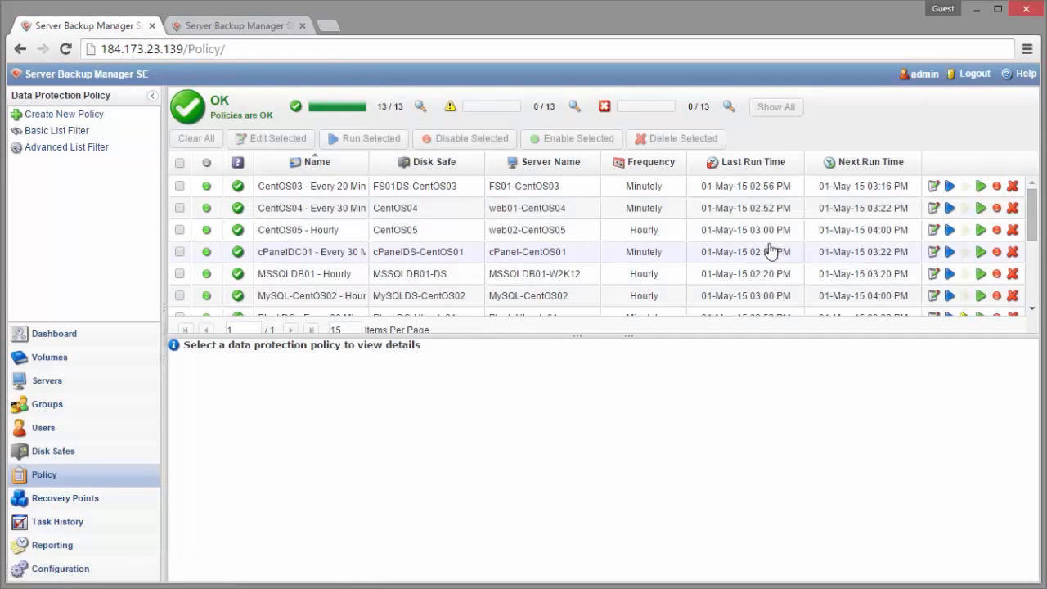
pyautogui.scroll(-3, 671, 237)
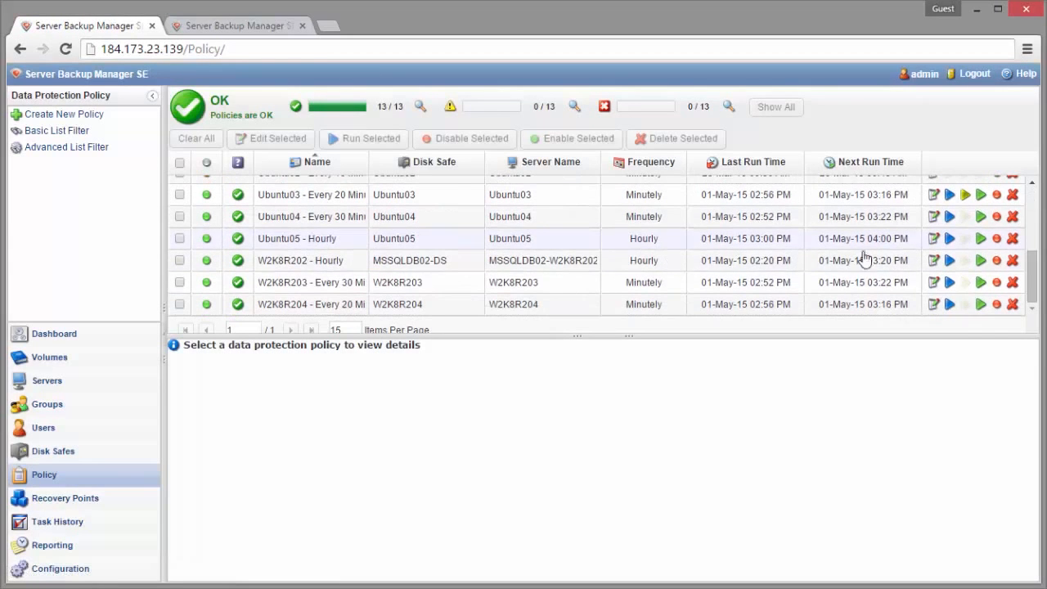
pyautogui.click(334, 238)
pyautogui.click(932, 219)
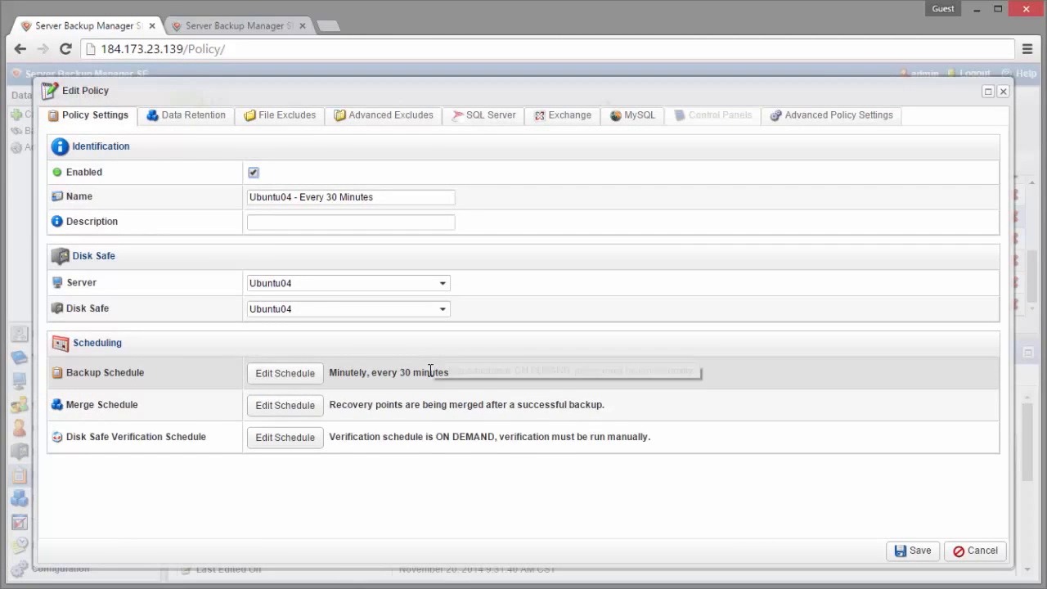
pyautogui.click(201, 115)
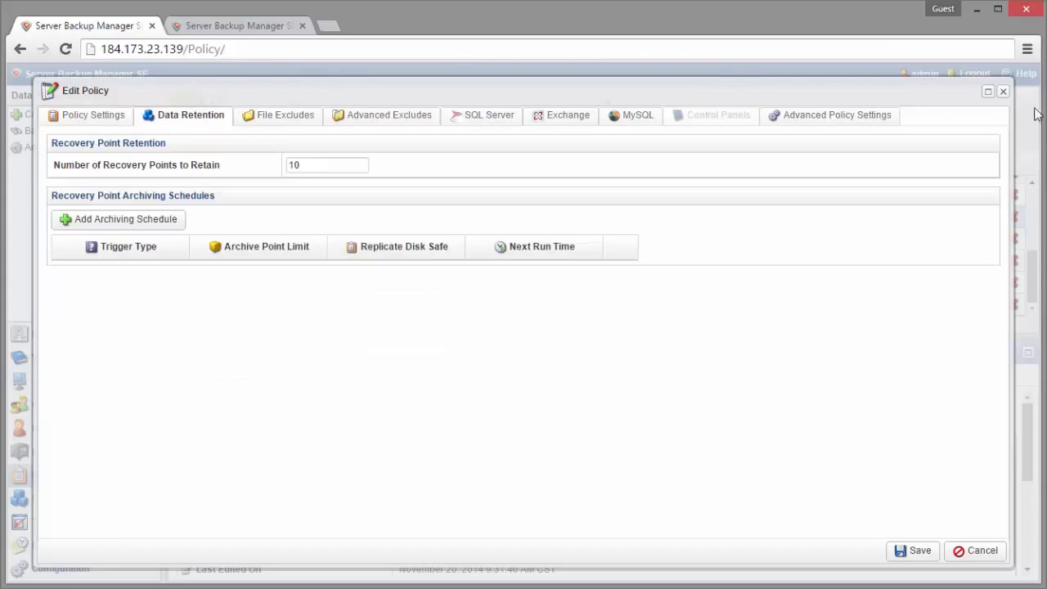
# Step: Try adding a daily 12AM archiving schedule with an archive point limit of 7 and disk safe replication, and discard the policy edits
pyautogui.click(170, 222)
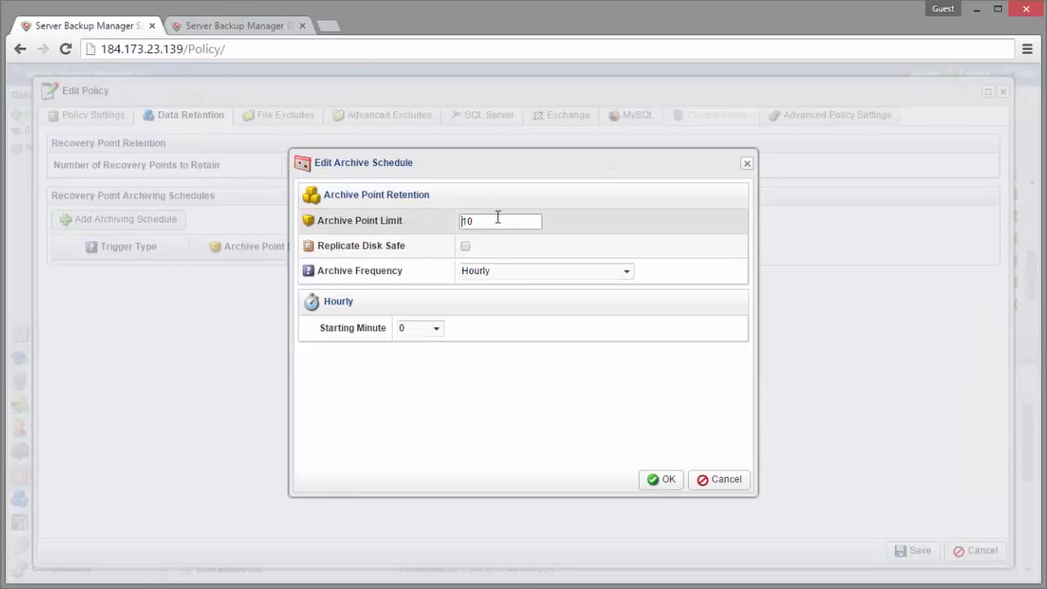
pyautogui.moveTo(498, 217); pyautogui.dragTo(357, 221)
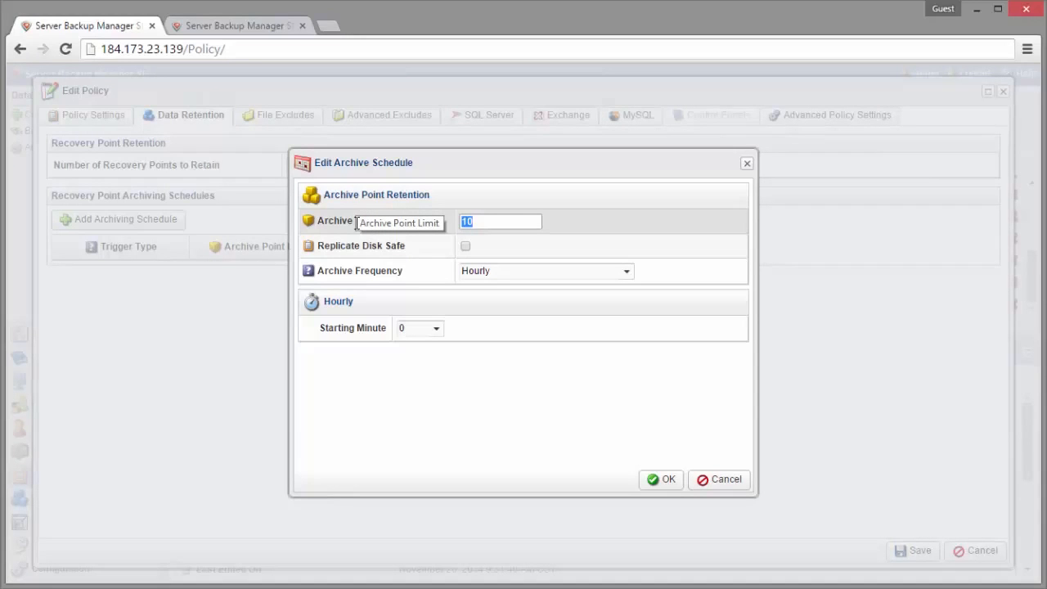
pyautogui.write('7')
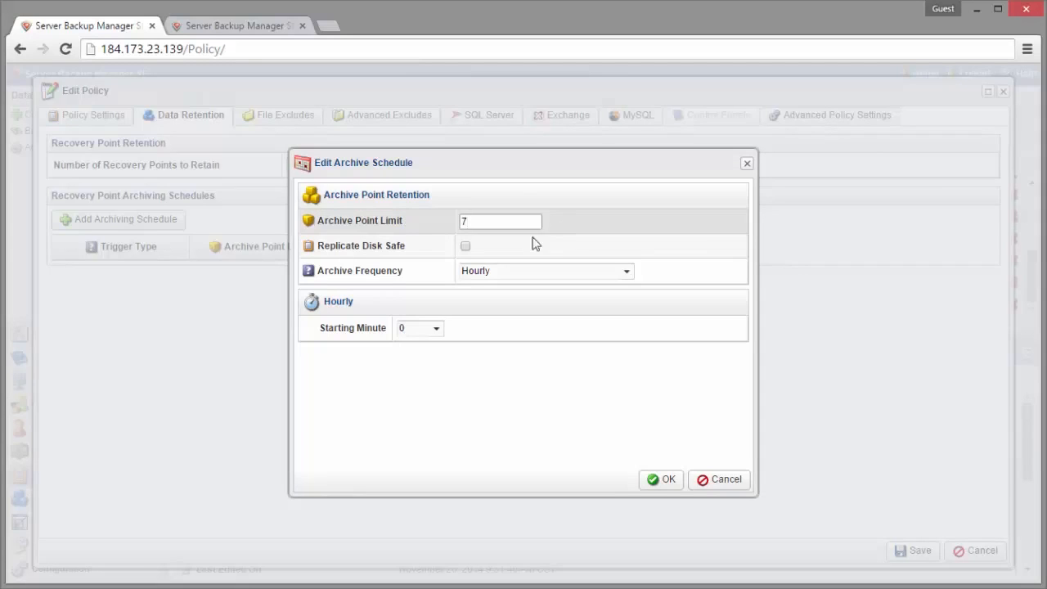
pyautogui.click(466, 246)
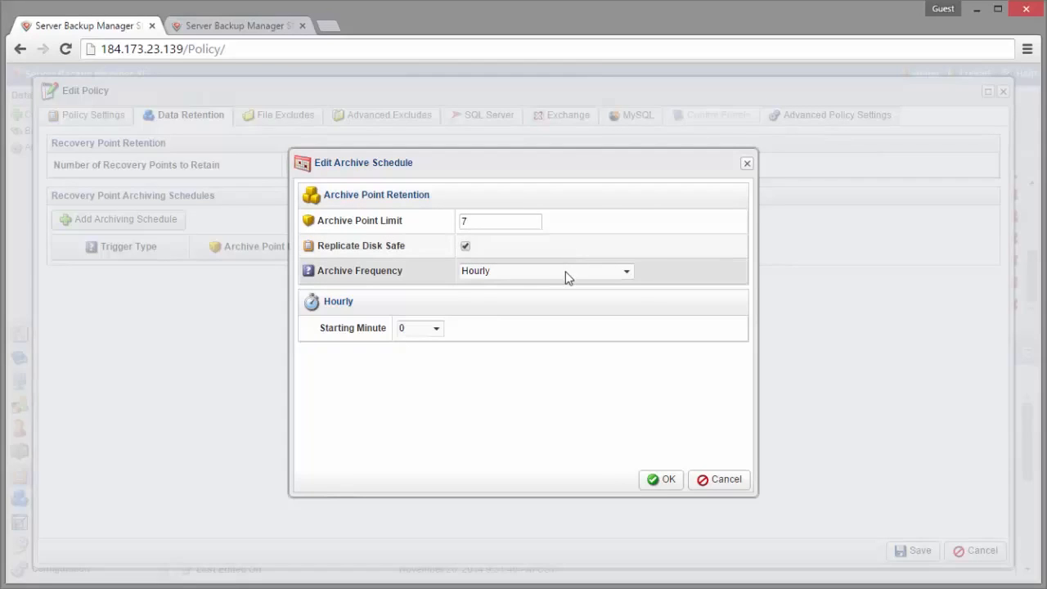
pyautogui.click(565, 272)
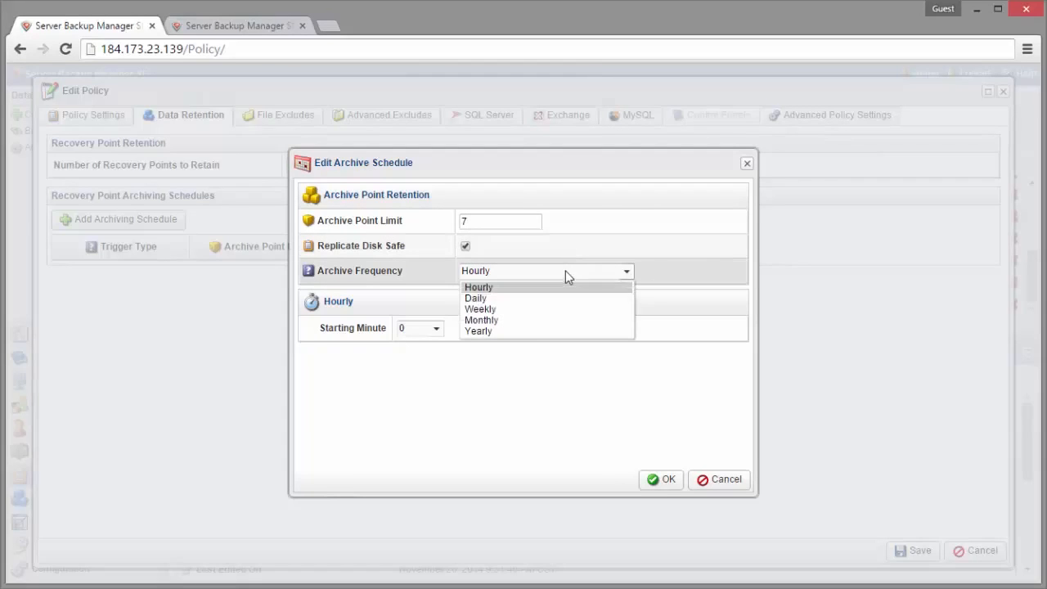
pyautogui.click(536, 300)
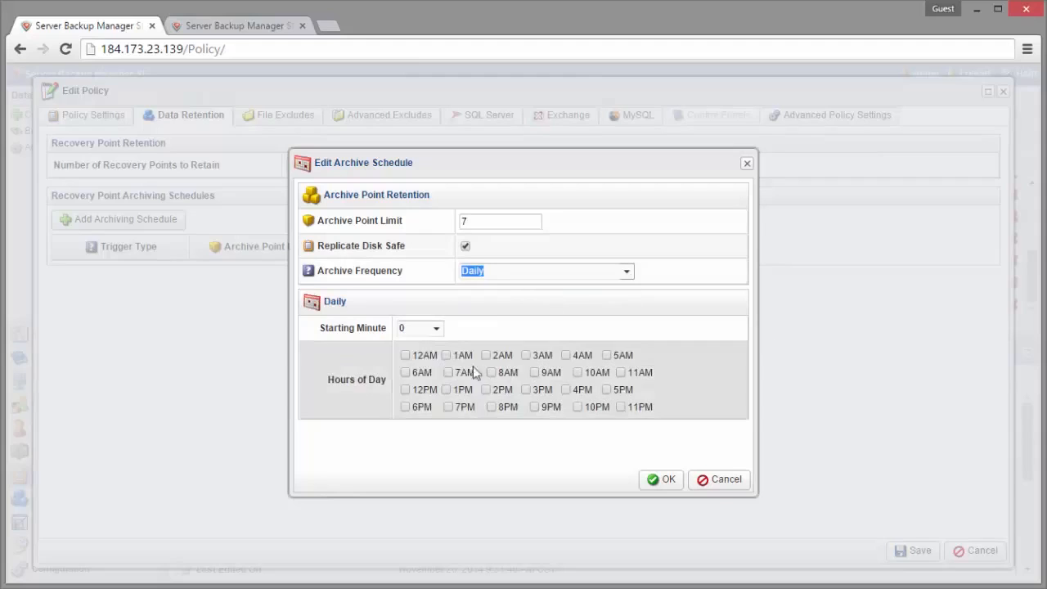
pyautogui.click(406, 355)
pyautogui.click(664, 480)
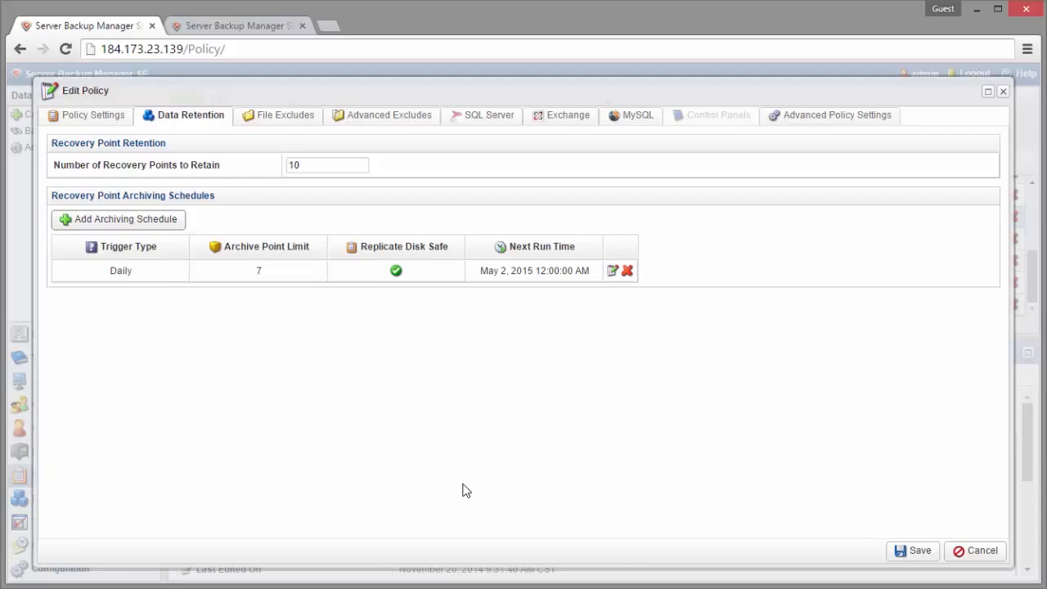
pyautogui.click(980, 550)
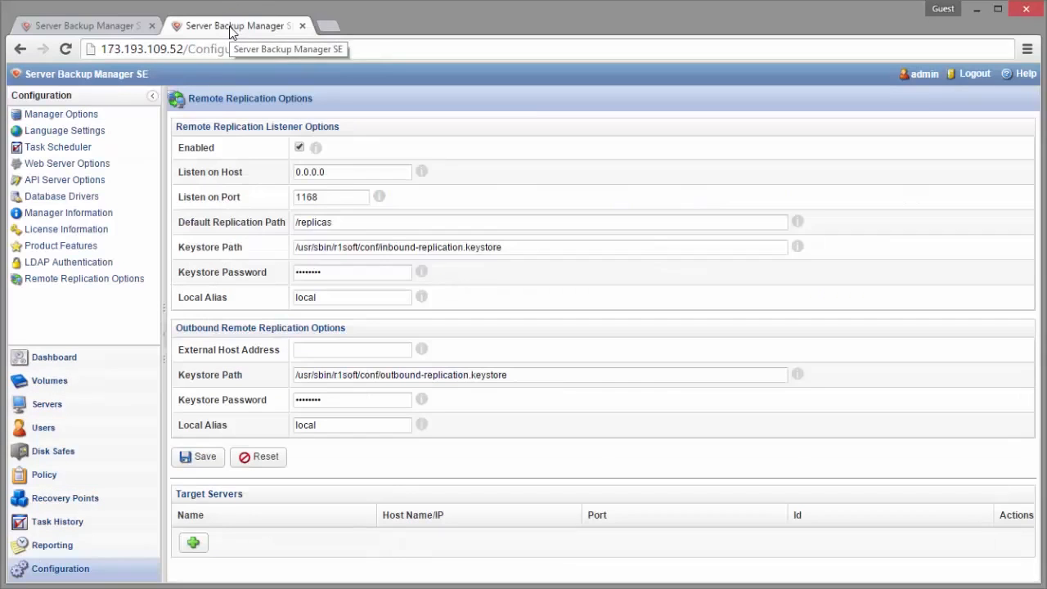
# Step: Switch to the replica manager at 173.193.109.52 and view the details of the PleskDC-Ubuntu01 disk safe
pyautogui.click(231, 29)
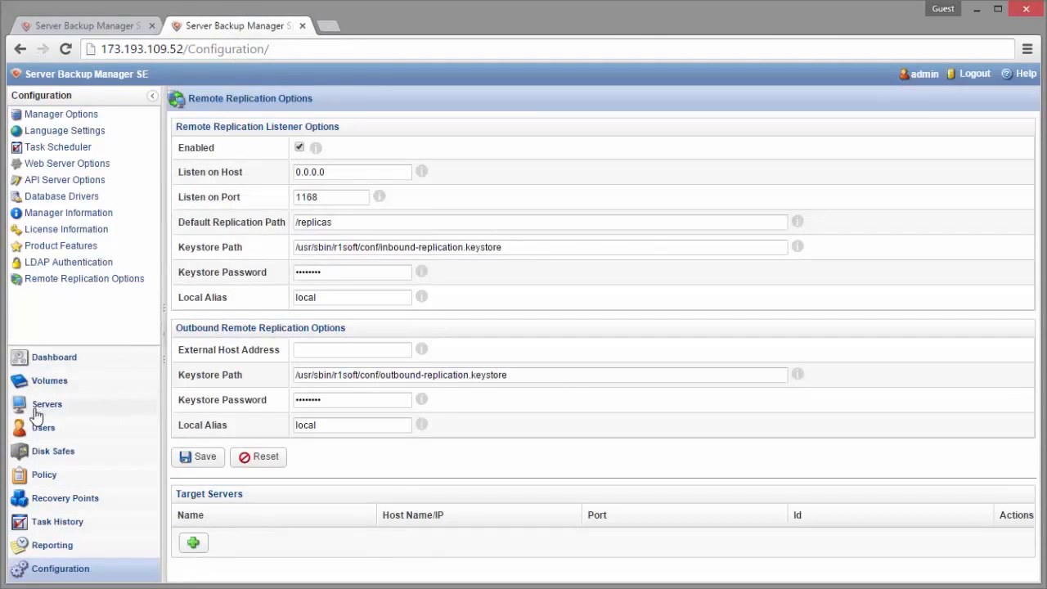
pyautogui.click(64, 459)
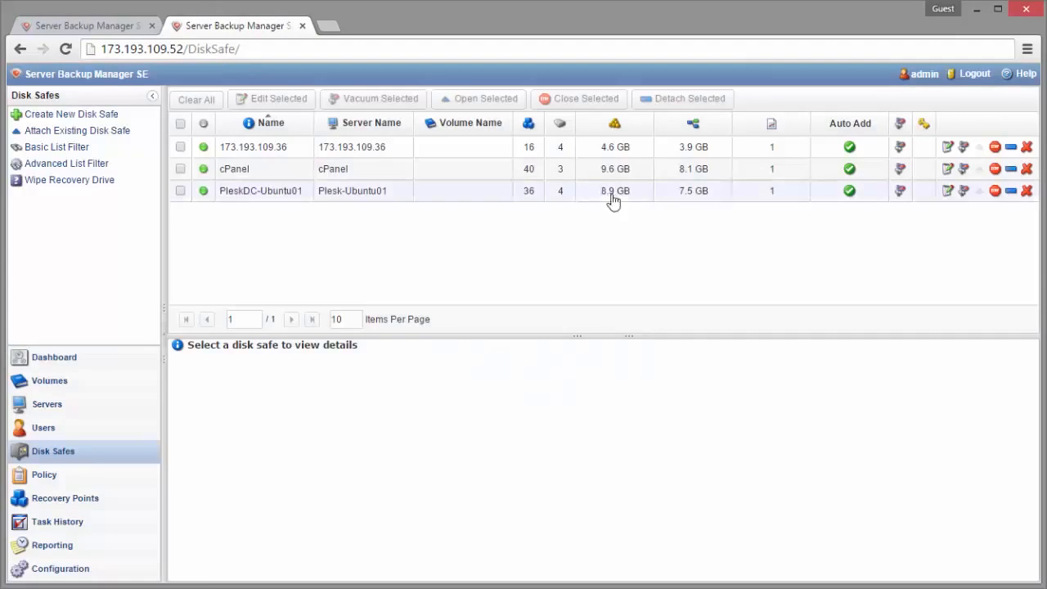
pyautogui.click(610, 193)
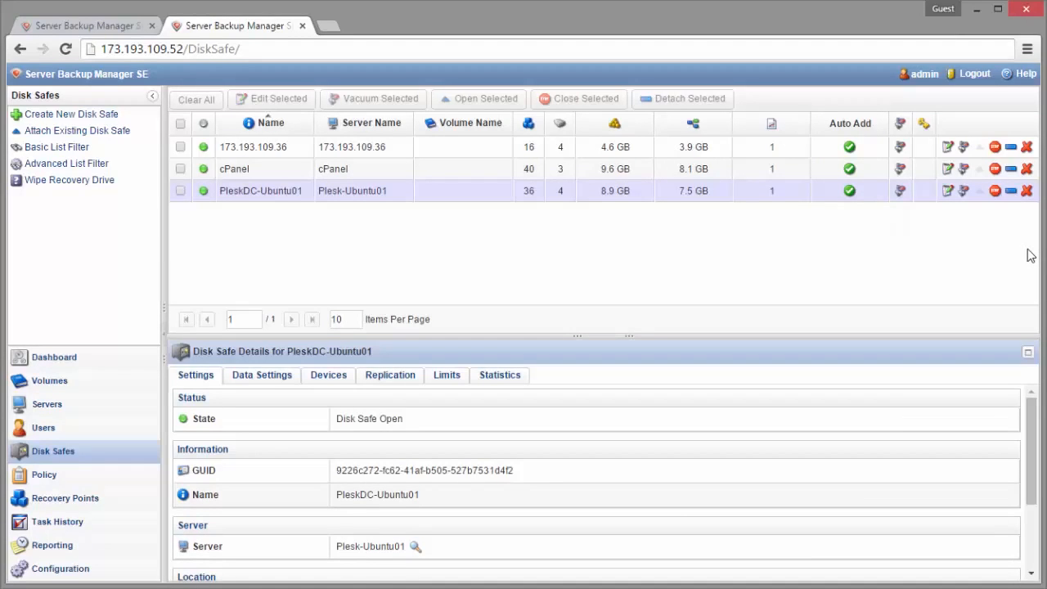
# Step: Open the recovery points of the cPanel disk safe and view the details of the Apr 30, 2015 recovery point
pyautogui.click(36, 509)
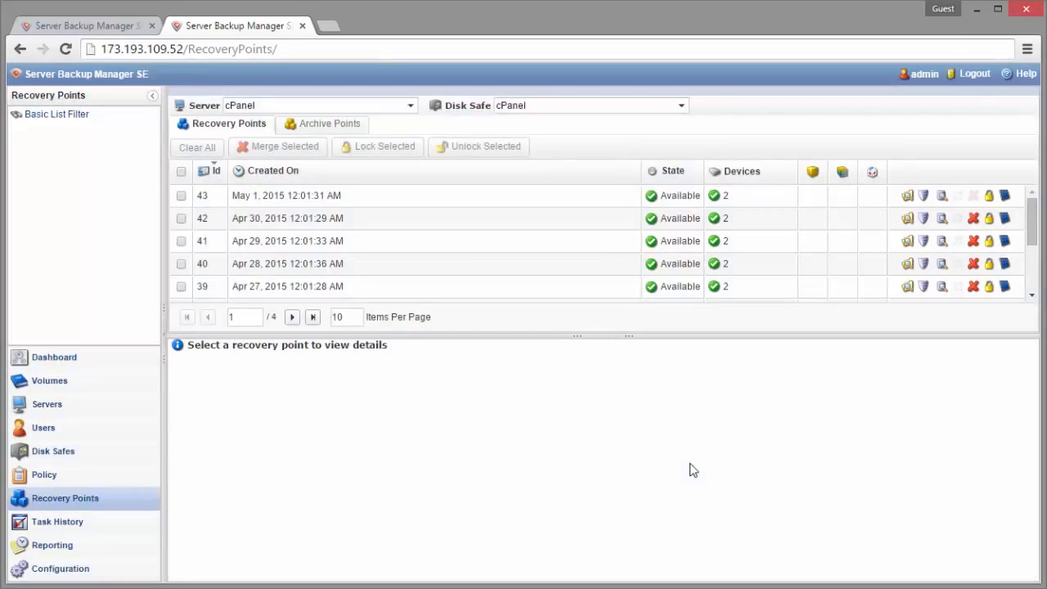
pyautogui.click(420, 226)
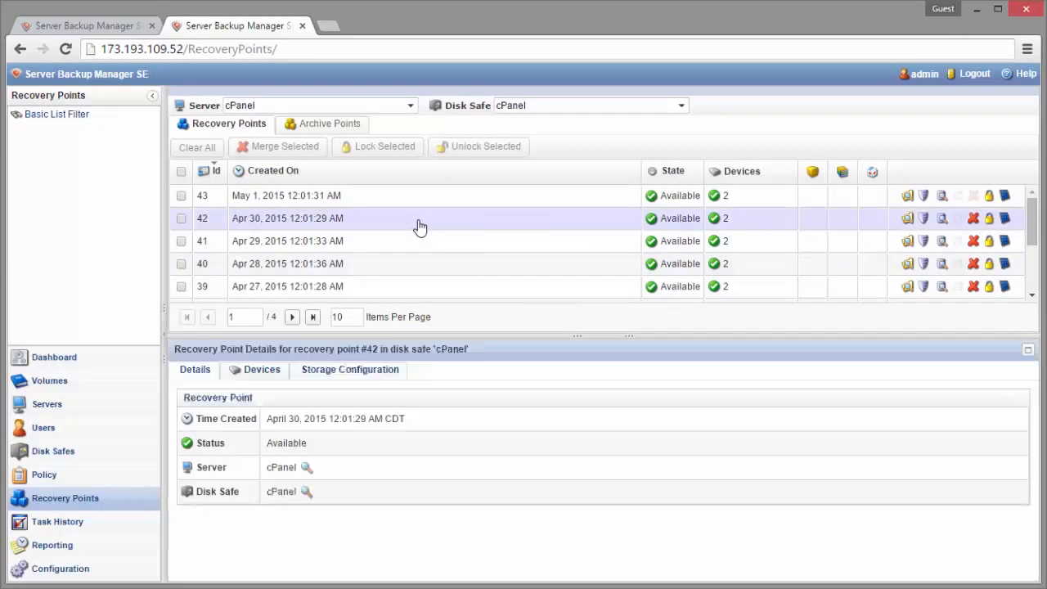